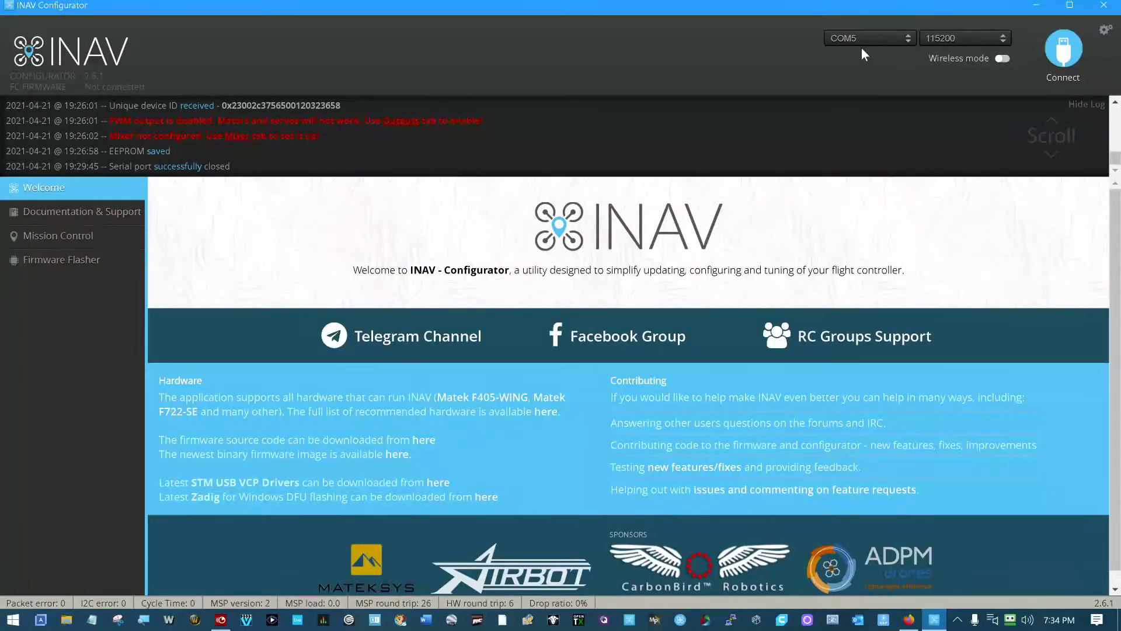
Connect to the M765 board and confirm Multi-color RGB LED strip support is enabled in Configuration
{"action": "left_click", "coordinate": [1064, 54]}
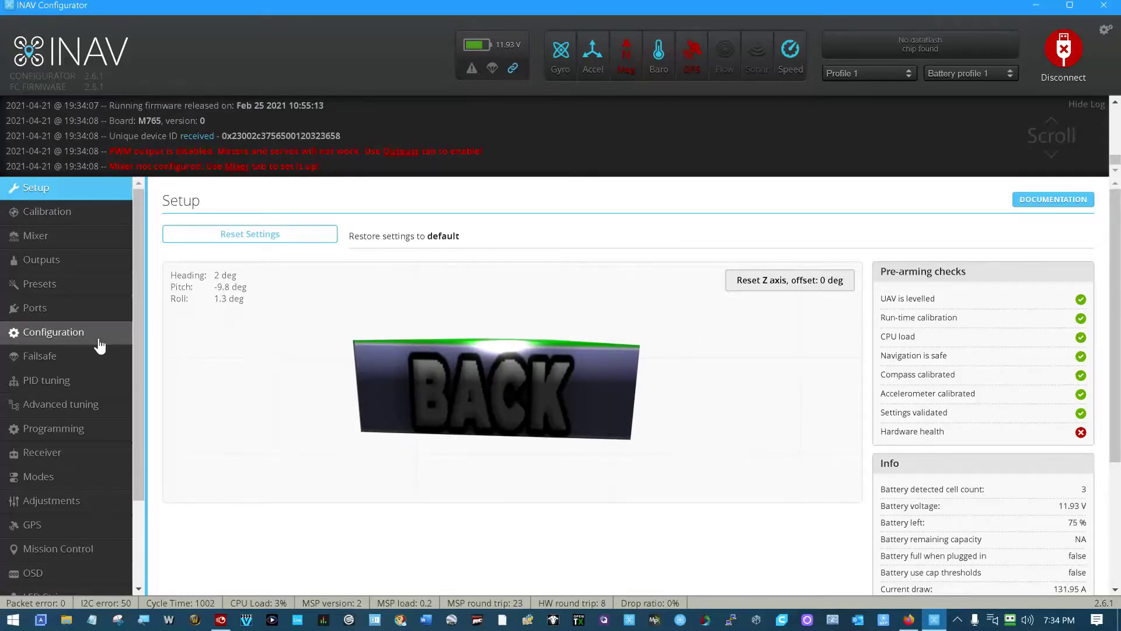
{"action": "left_click", "coordinate": [32, 333]}
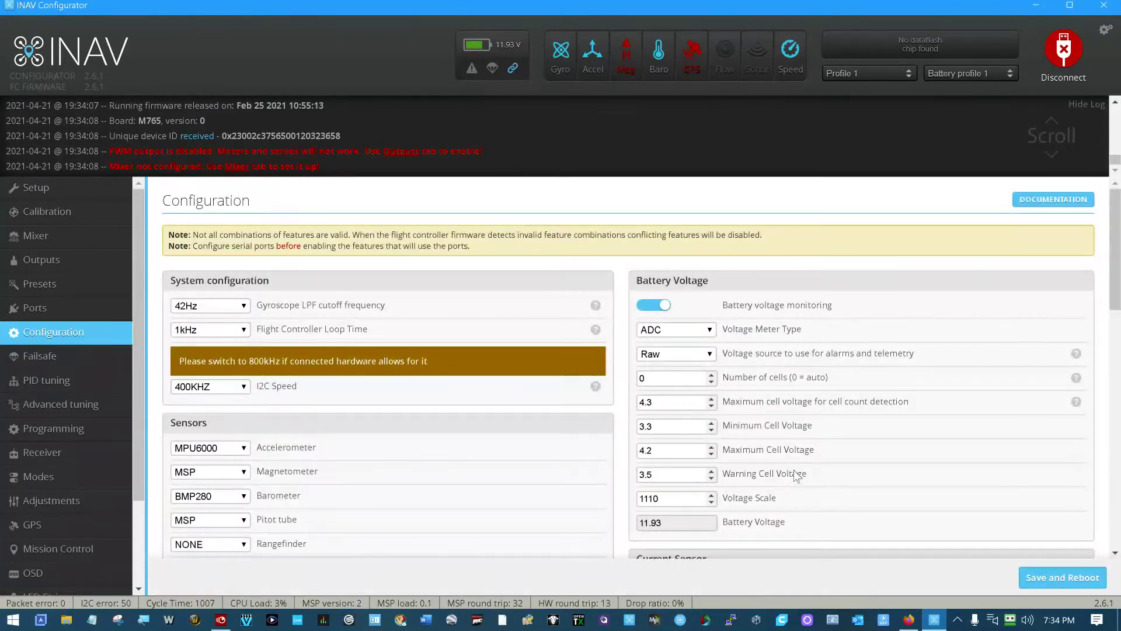
{"action": "scroll", "coordinate": [795, 465], "scroll_direction": "down", "scroll_amount": 8}
{"action": "scroll", "coordinate": [797, 471], "scroll_direction": "down", "scroll_amount": 2}
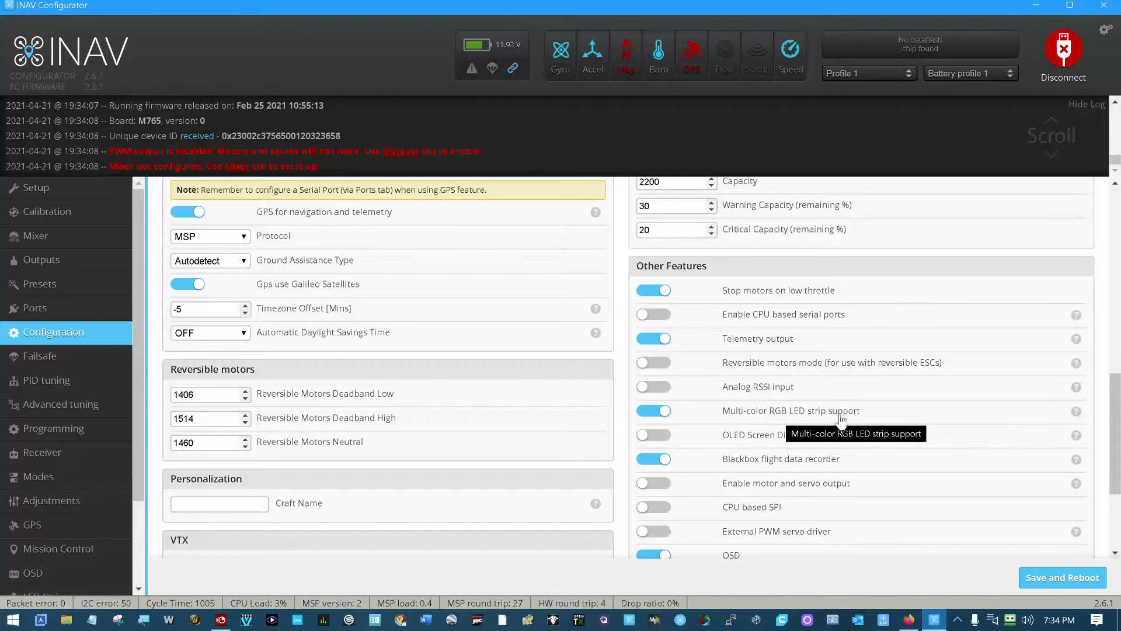
{"action": "left_click", "coordinate": [670, 416]}
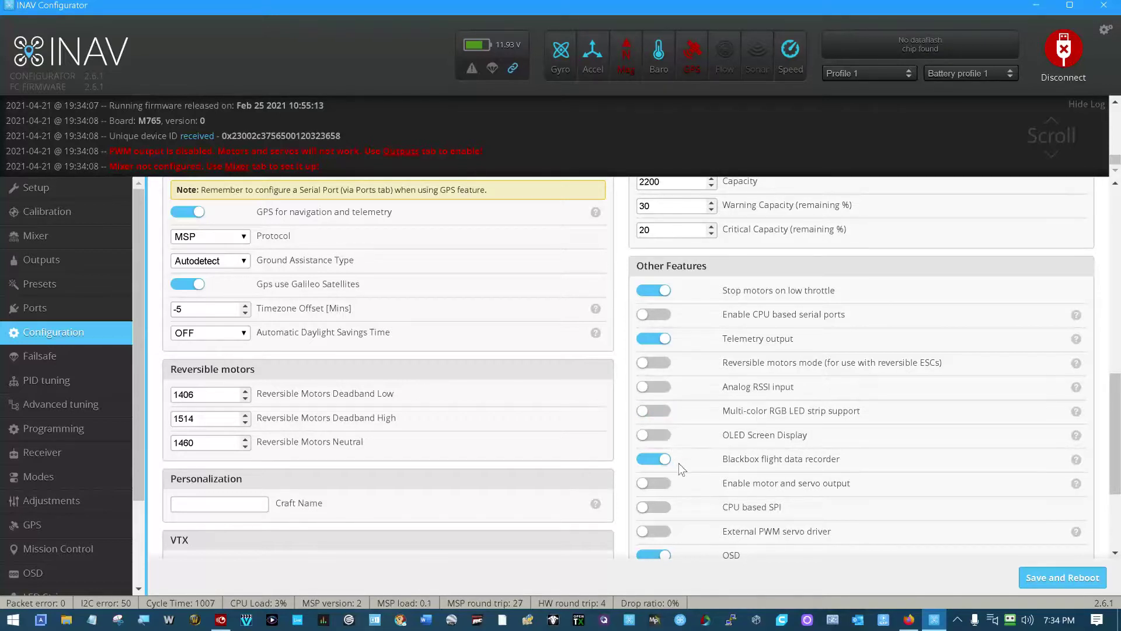
{"action": "left_click", "coordinate": [646, 412]}
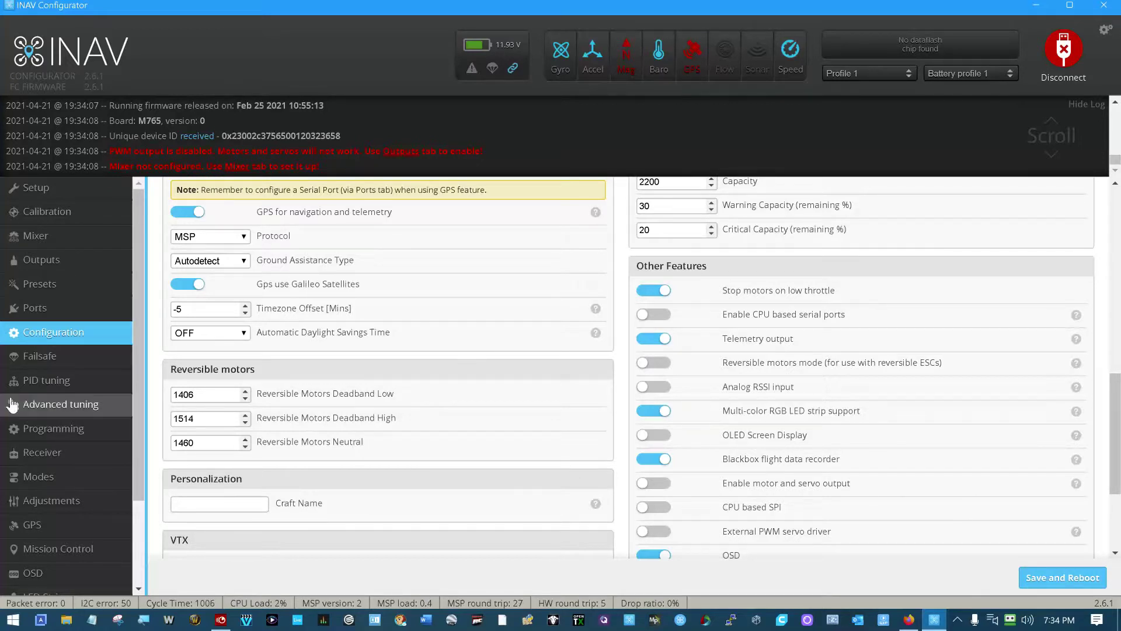
{"action": "left_click_drag", "start_coordinate": [142, 462], "coordinate": [131, 542]}
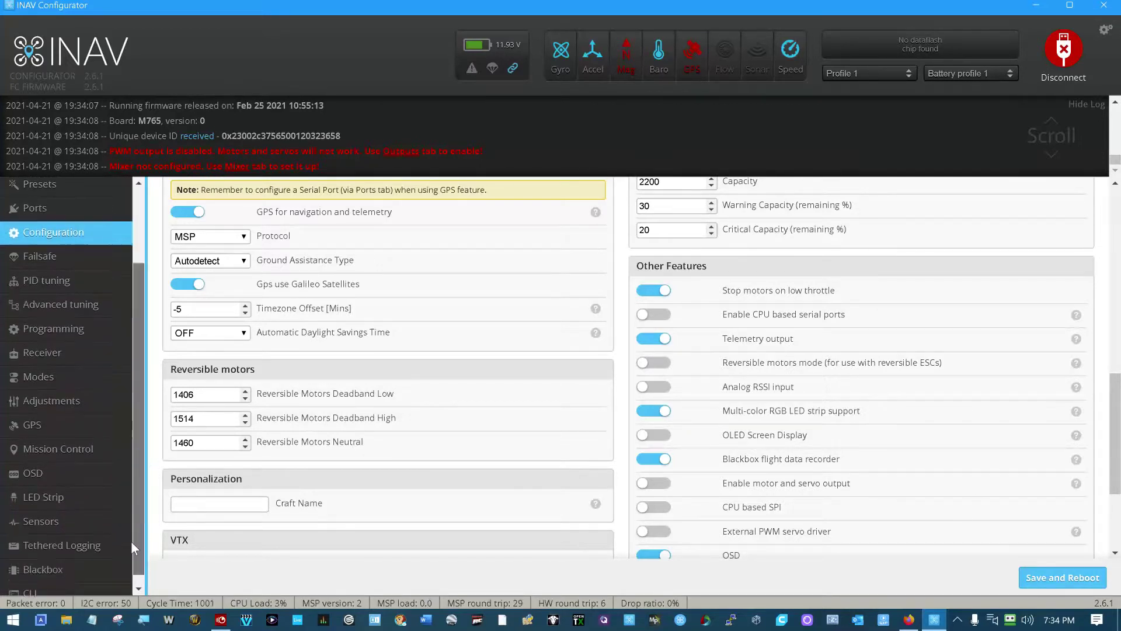
On the LED Strip page, check the 0–7 wiring order of the eight LEDs and select LED 3
{"action": "left_click", "coordinate": [53, 494]}
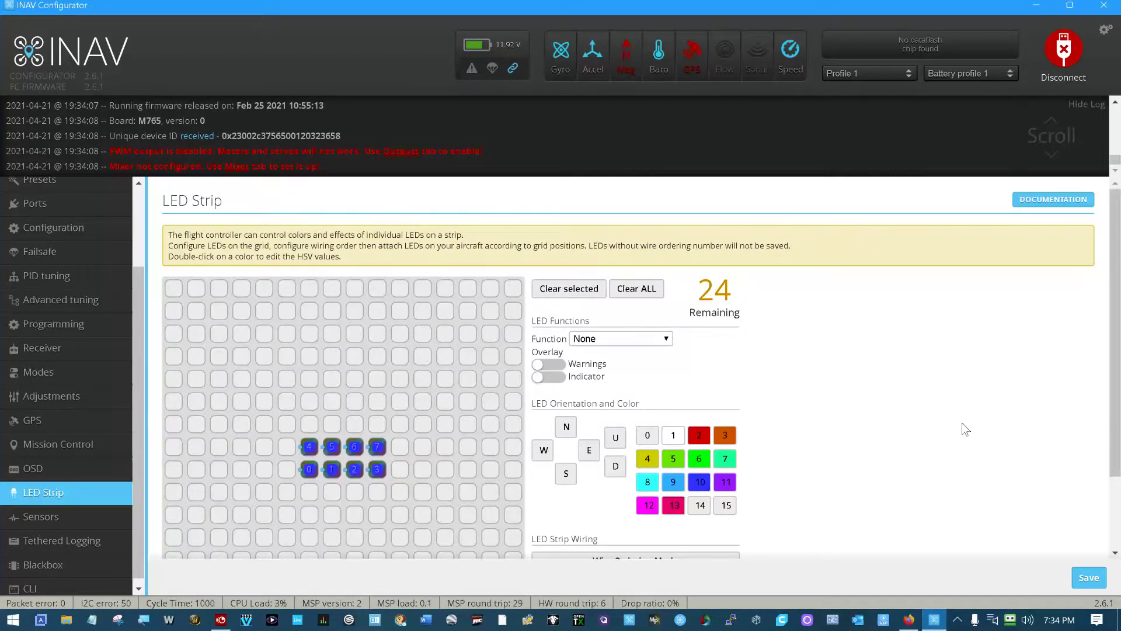
{"action": "scroll", "coordinate": [1111, 371], "scroll_direction": "down", "scroll_amount": 2}
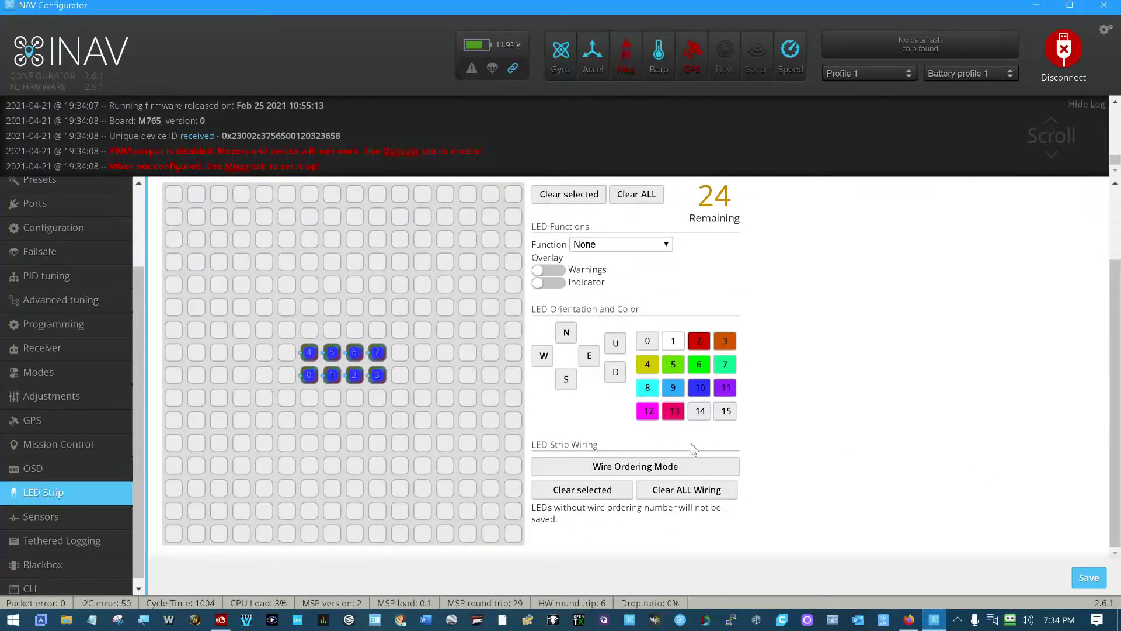
{"action": "left_click", "coordinate": [608, 471]}
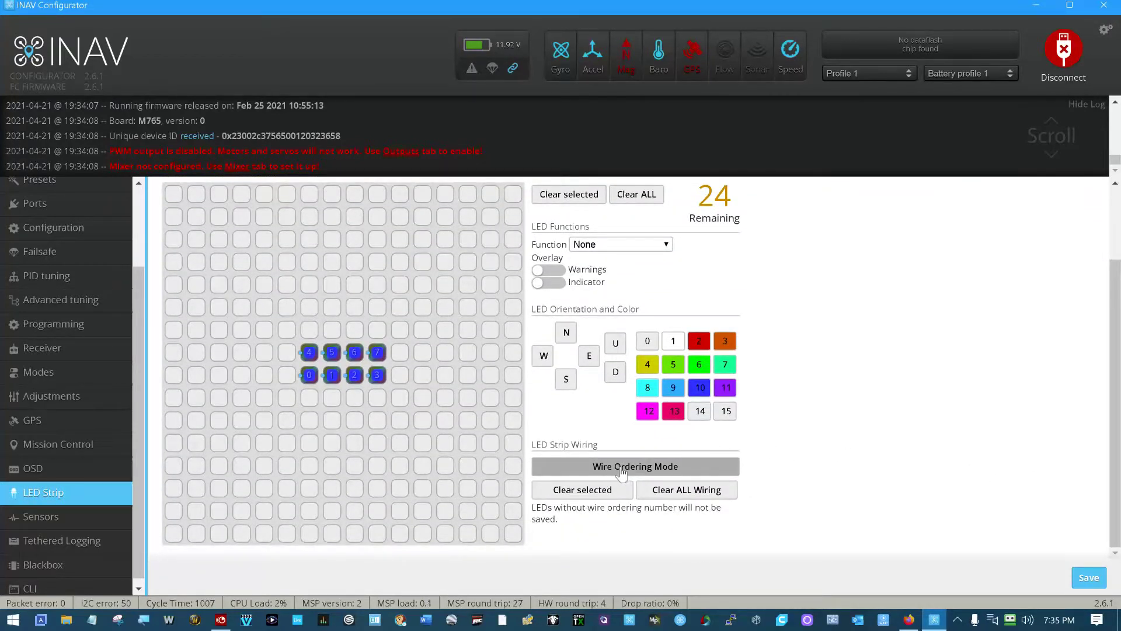
{"action": "left_click", "coordinate": [624, 470]}
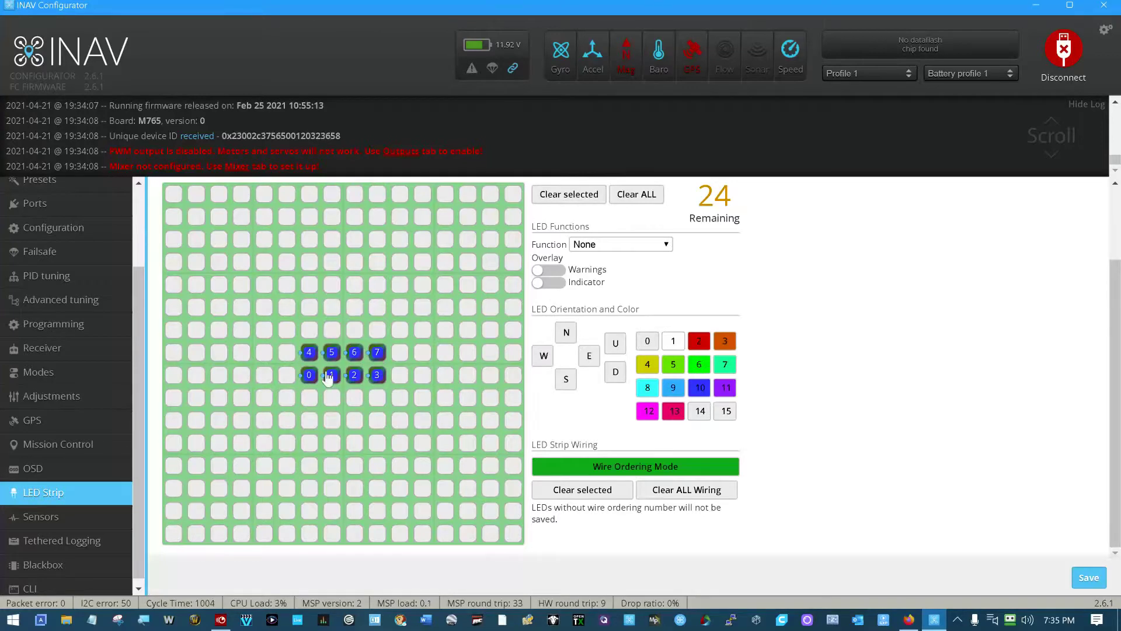
{"action": "left_click", "coordinate": [616, 473]}
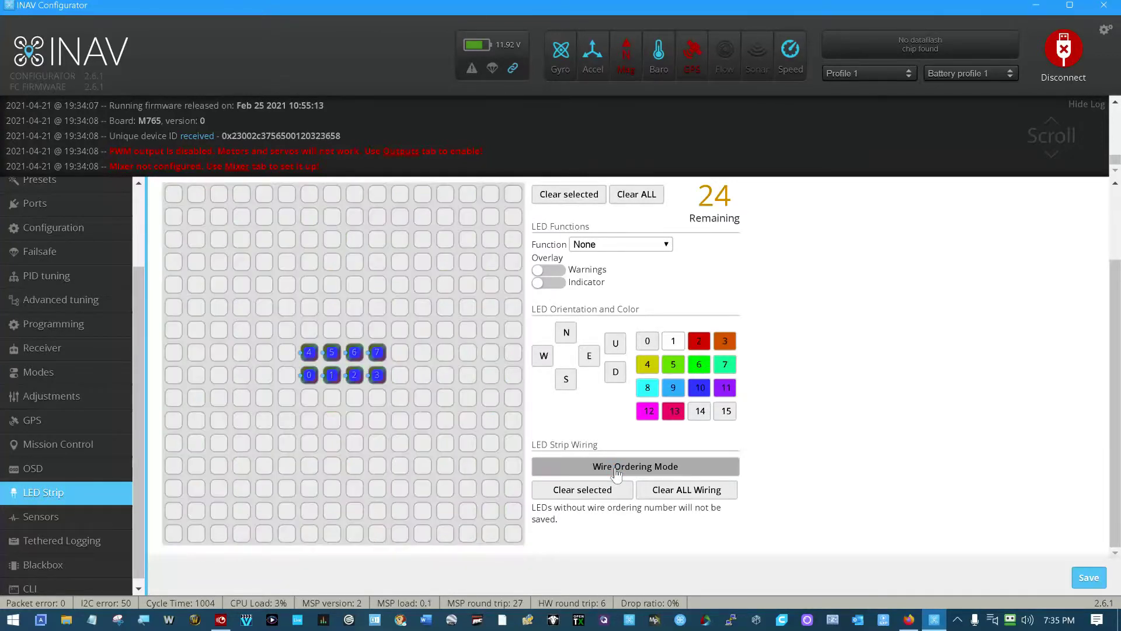
{"action": "left_click", "coordinate": [377, 376]}
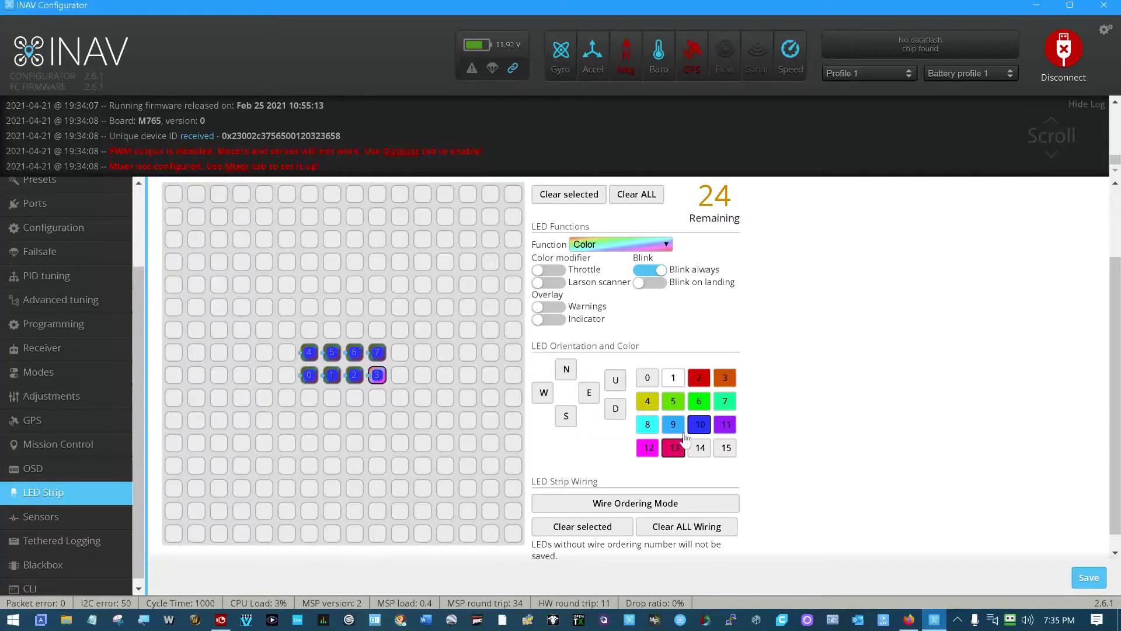
Set LED 3 to red (colour swatch 2) and save the LED layout to the board
{"action": "left_click", "coordinate": [699, 379]}
{"action": "left_click", "coordinate": [1090, 578]}
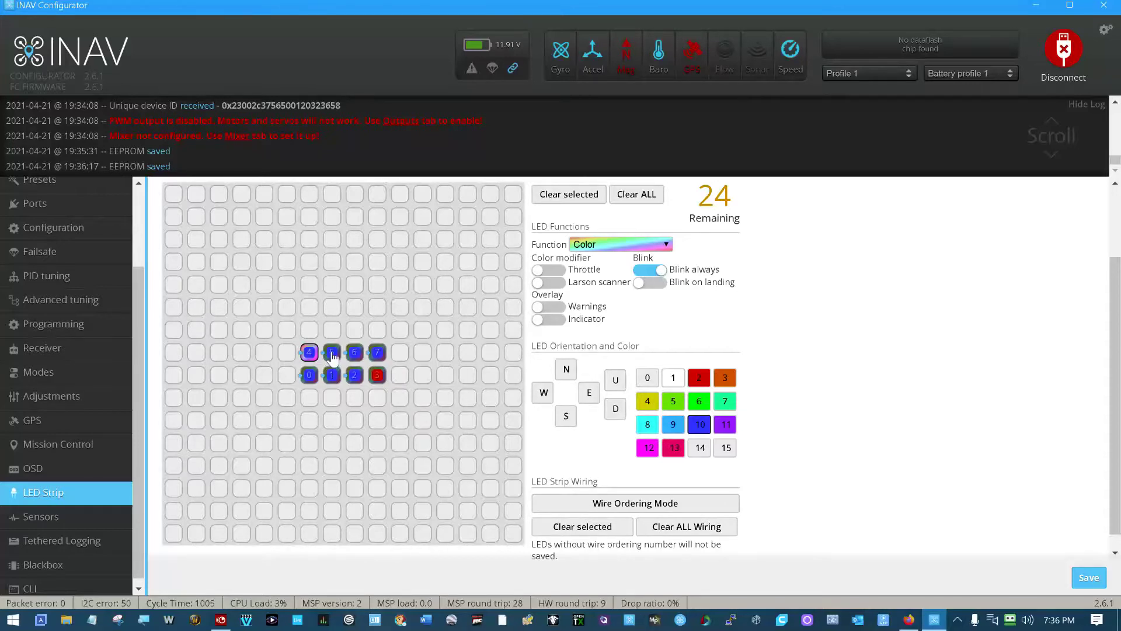
{"action": "left_click", "coordinate": [332, 354], "text": "ctrl"}
{"action": "left_click", "coordinate": [542, 274]}
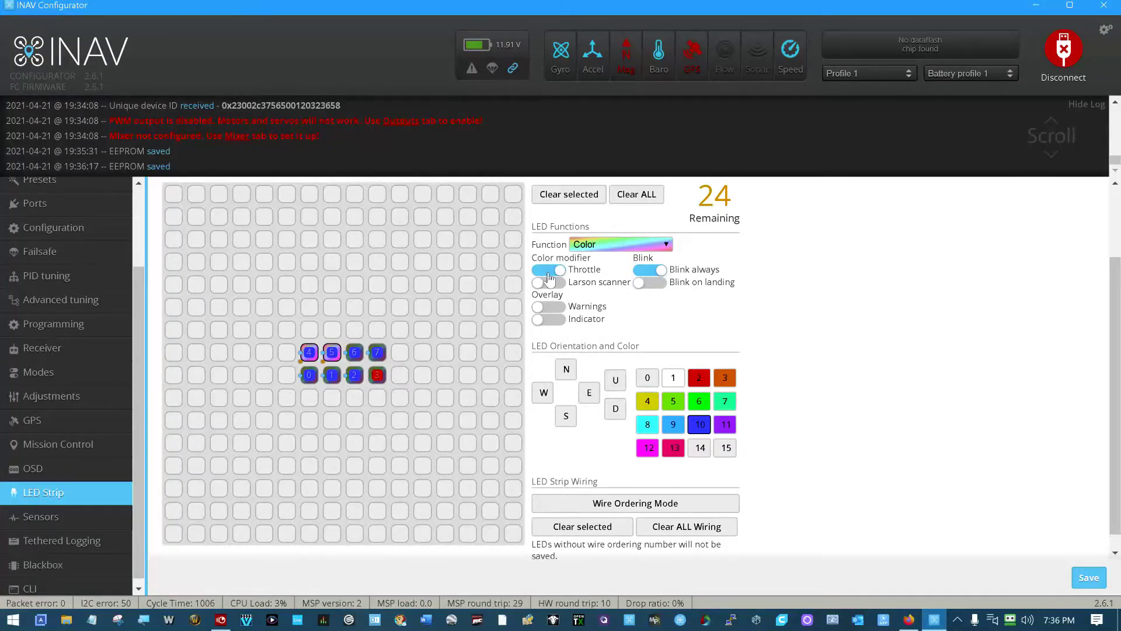
{"action": "left_click", "coordinate": [556, 272]}
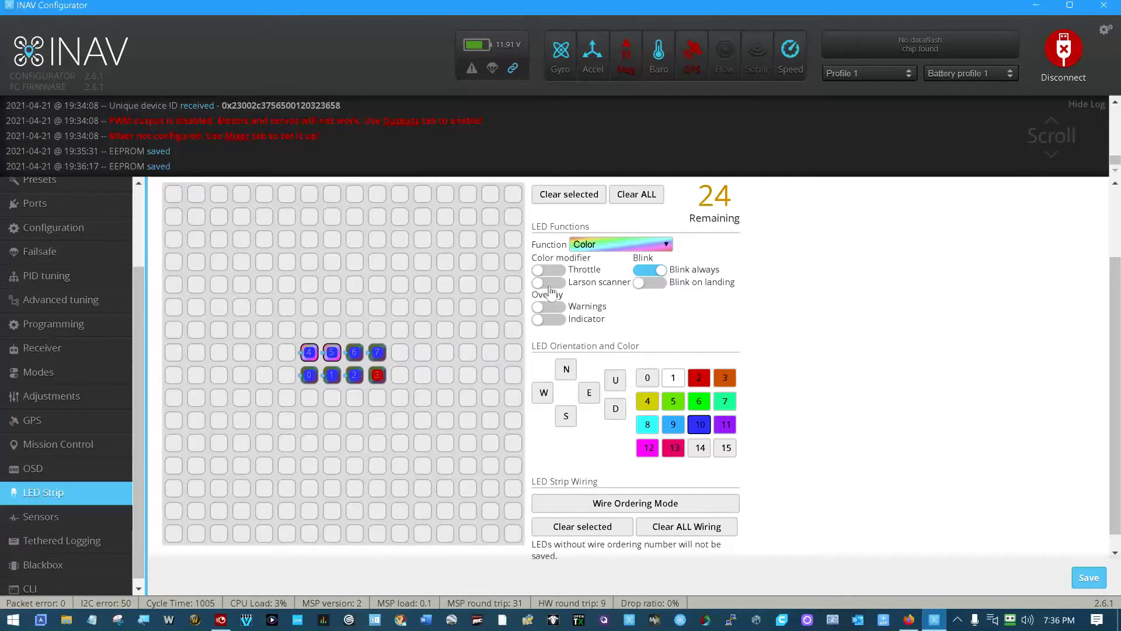
{"action": "left_click", "coordinate": [559, 308]}
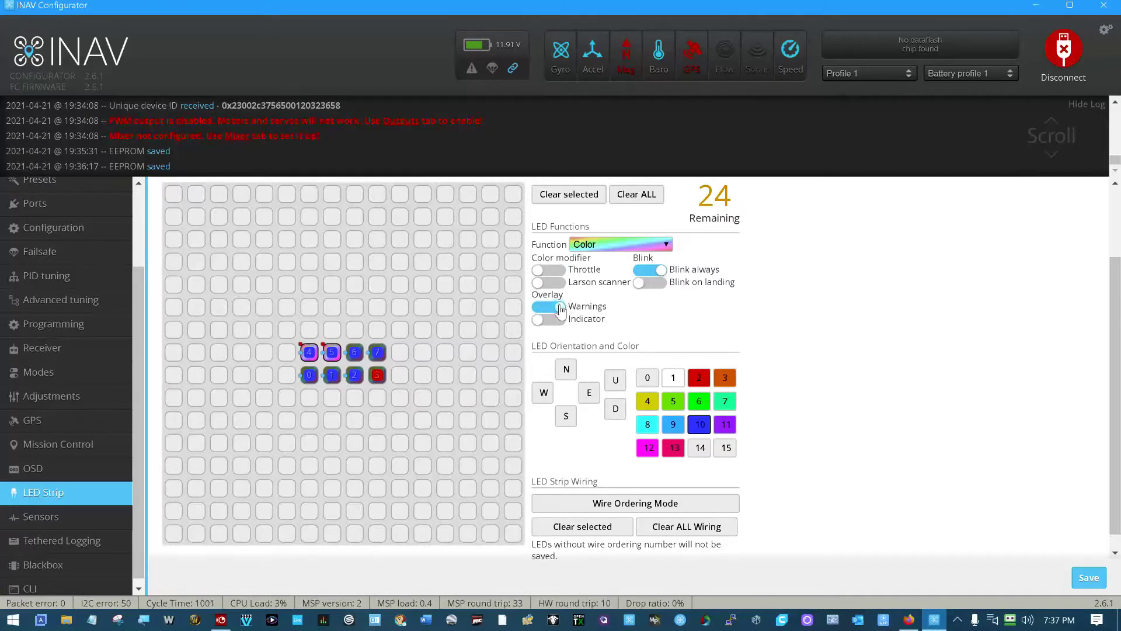
{"action": "left_click", "coordinate": [560, 309]}
{"action": "left_click", "coordinate": [560, 320]}
{"action": "left_click", "coordinate": [563, 320]}
Open the Modes page, then switch to the Mateksys F765-WING wiring page in Firefox
{"action": "left_click", "coordinate": [65, 372]}
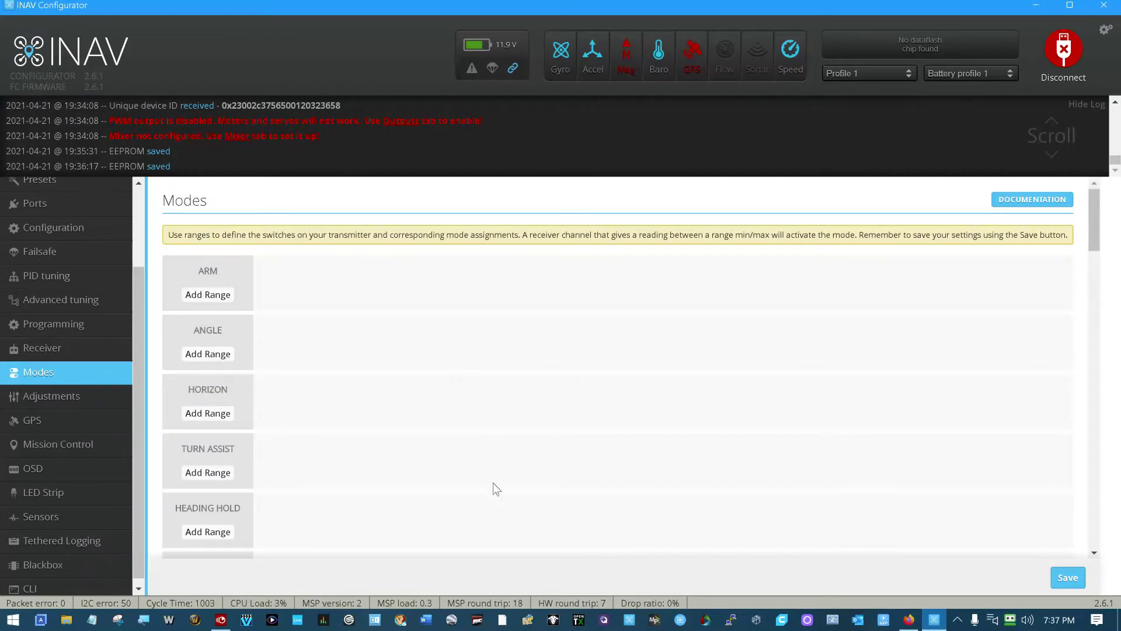
{"action": "left_click", "coordinate": [906, 618]}
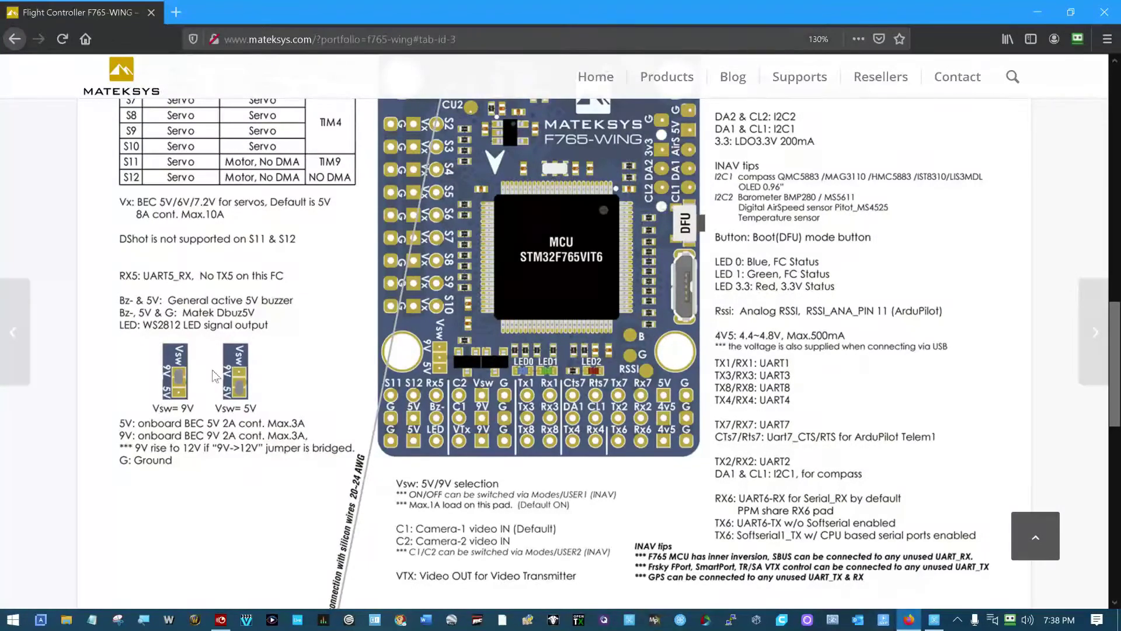
Scroll through the F765-WING layout section to review the LED output and board diagrams
{"action": "scroll", "coordinate": [232, 395], "scroll_direction": "up", "scroll_amount": 2}
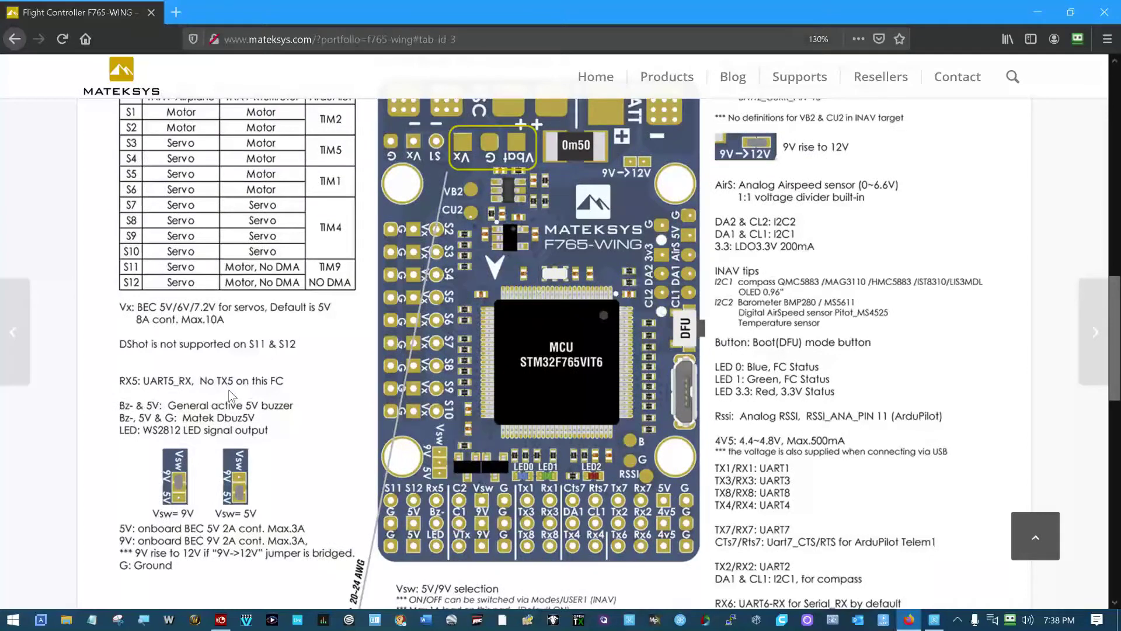
{"action": "scroll", "coordinate": [229, 390], "scroll_direction": "up", "scroll_amount": 2}
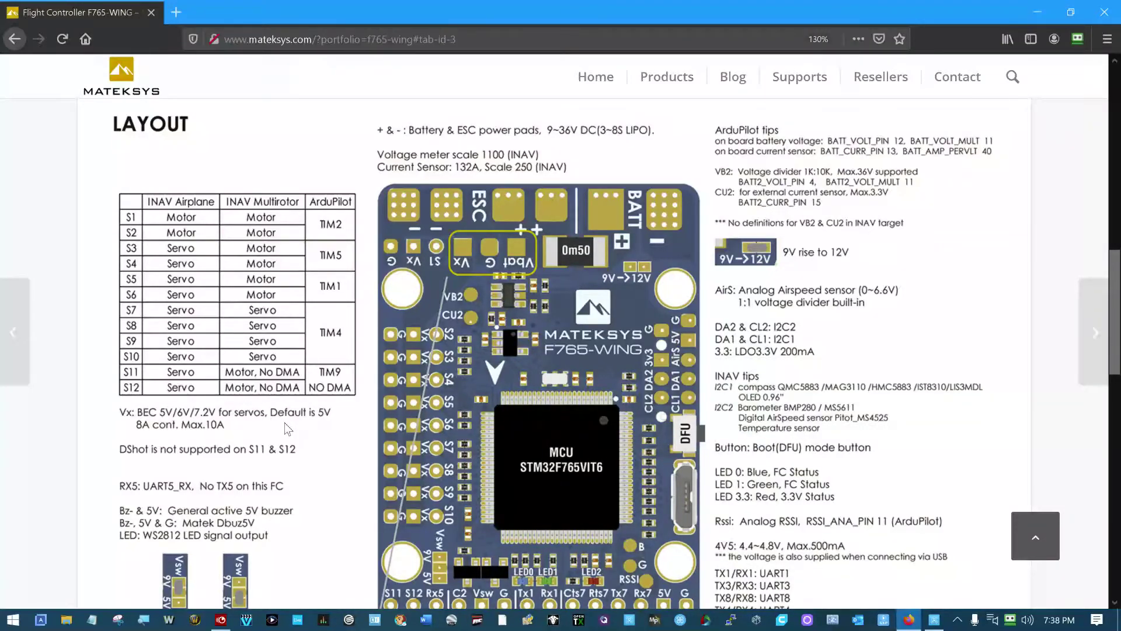
{"action": "scroll", "coordinate": [285, 422], "scroll_direction": "down", "scroll_amount": 5}
{"action": "scroll", "coordinate": [286, 429], "scroll_direction": "down", "scroll_amount": 2}
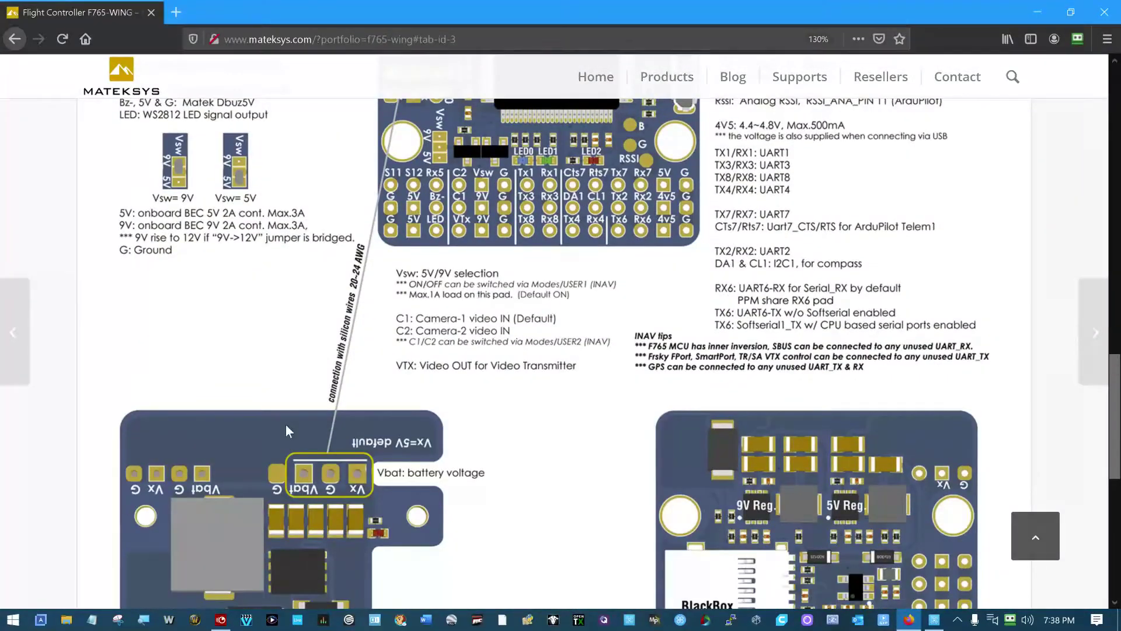
{"action": "scroll", "coordinate": [282, 433], "scroll_direction": "down", "scroll_amount": 1}
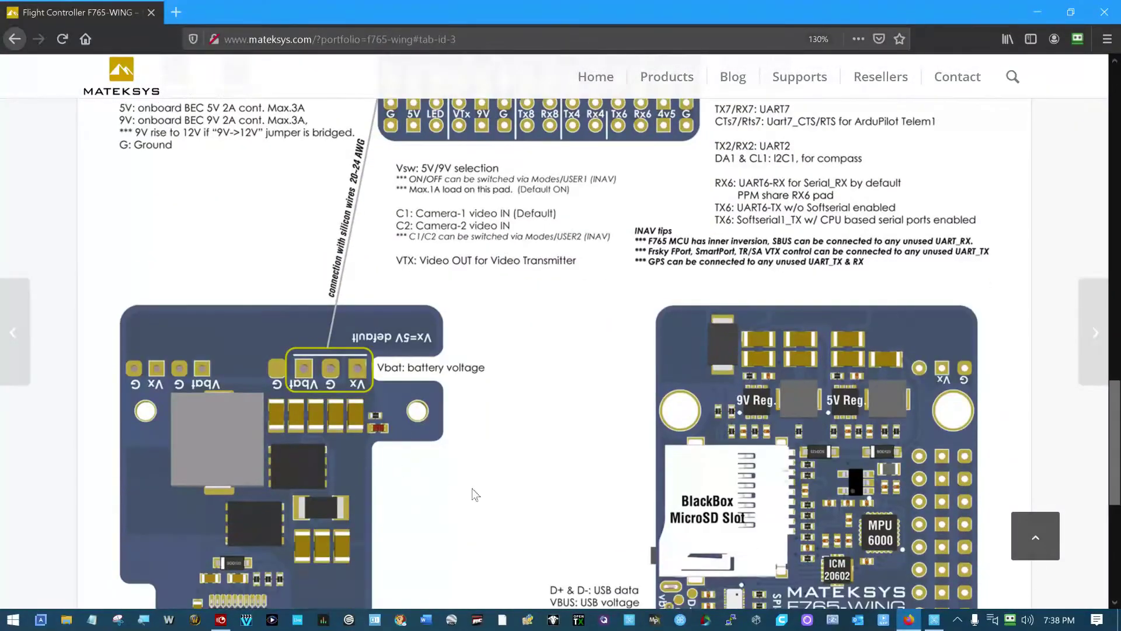
Return to the Modes page and bring LEDLOW's CH 11 range (900–1300) into view
{"action": "left_click", "coordinate": [935, 622]}
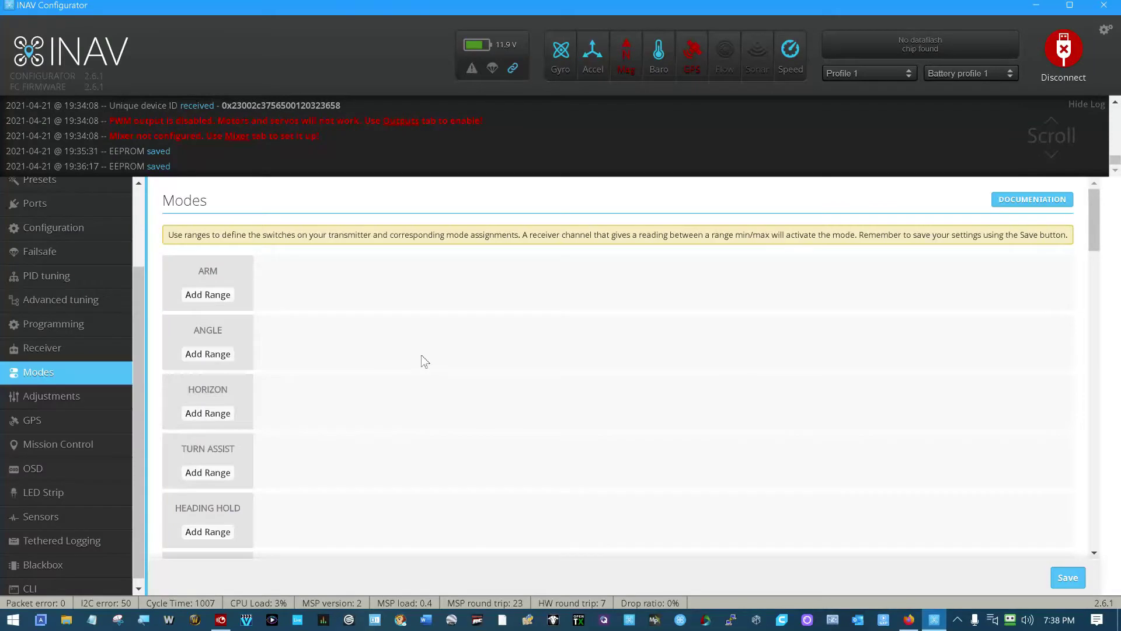
{"action": "scroll", "coordinate": [425, 358], "scroll_direction": "down", "scroll_amount": 15}
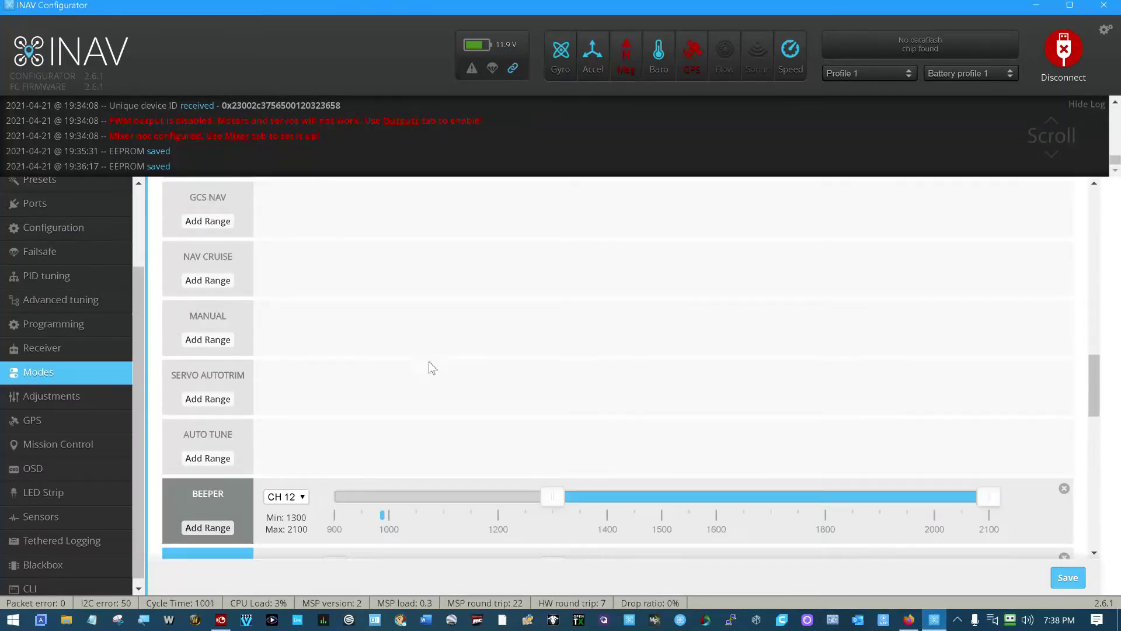
{"action": "scroll", "coordinate": [429, 362], "scroll_direction": "down", "scroll_amount": 5}
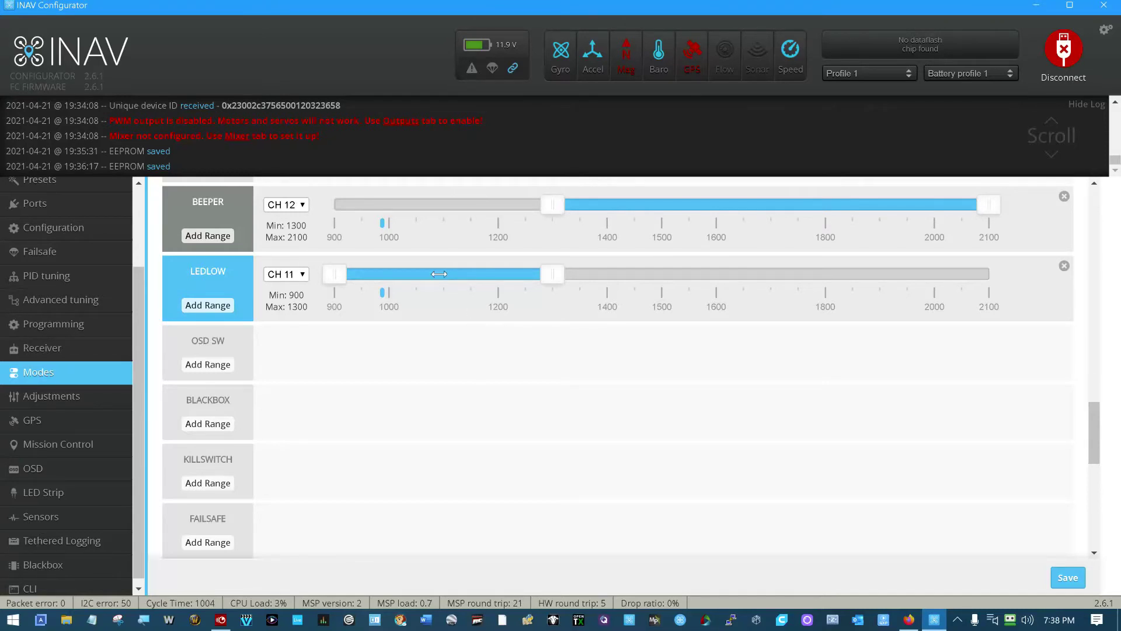
Drag LEDLOW's CH 11 range up toward 1325–1725 and save the mode settings
{"action": "left_click_drag", "start_coordinate": [452, 272], "coordinate": [675, 278]}
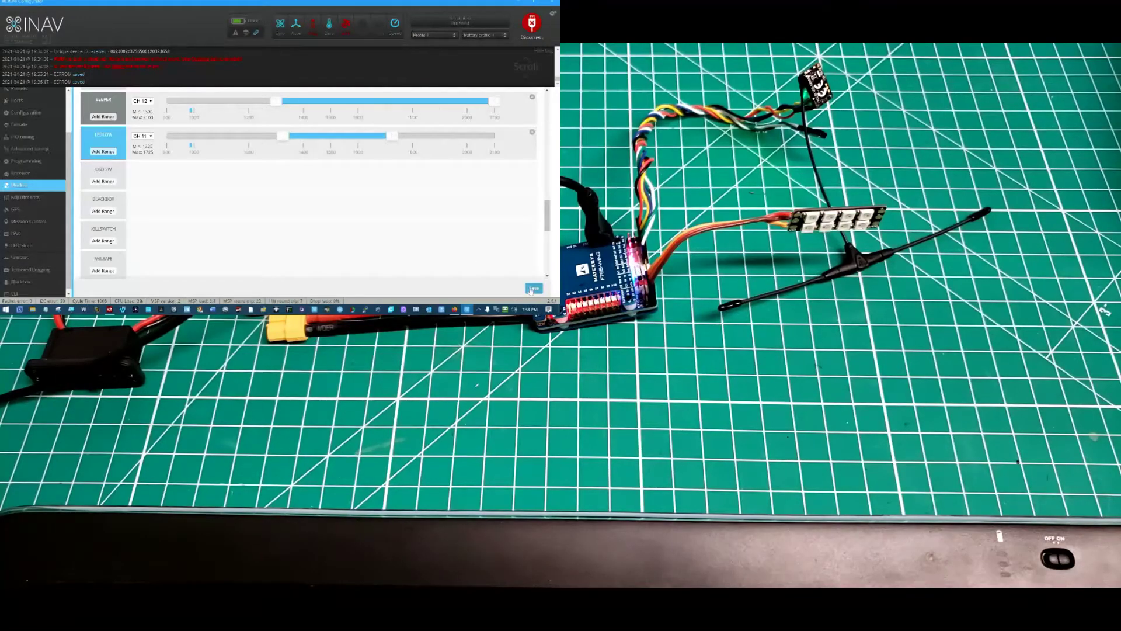
{"action": "left_click", "coordinate": [1061, 579]}
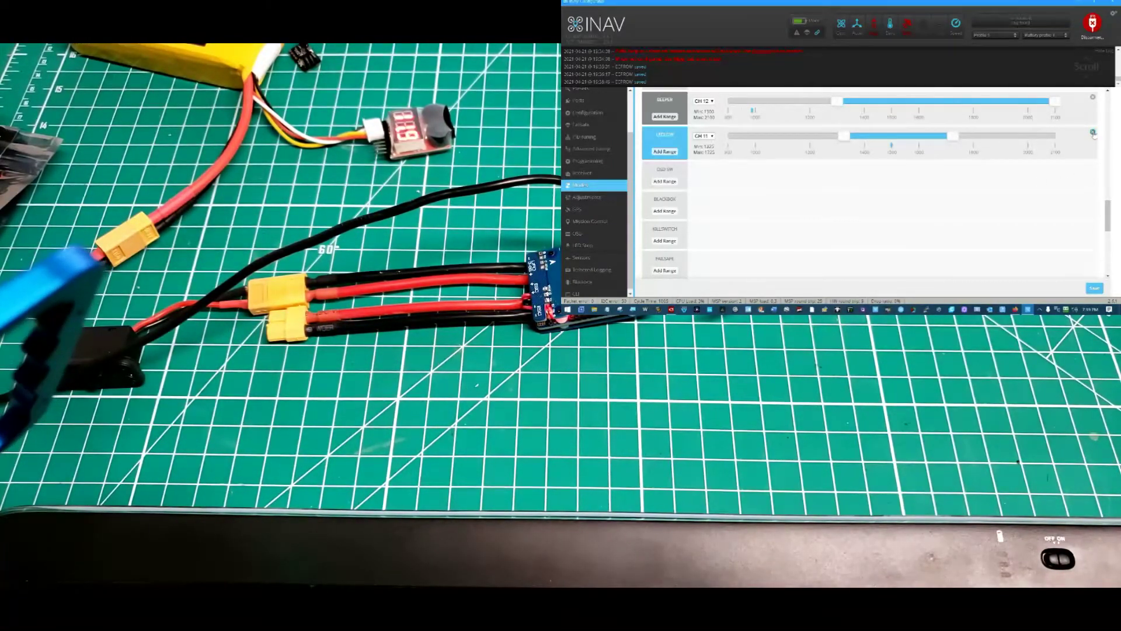
Delete LEDLOW's existing range and add a new LEDLOW range on CH 11
{"action": "left_click", "coordinate": [1093, 134]}
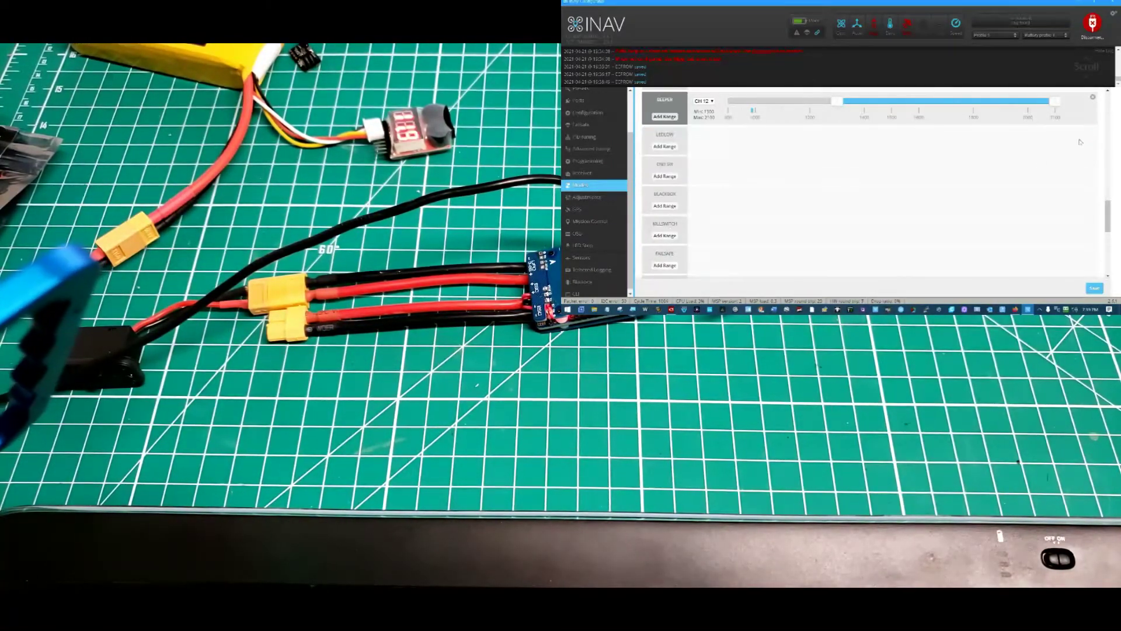
{"action": "left_click", "coordinate": [666, 146]}
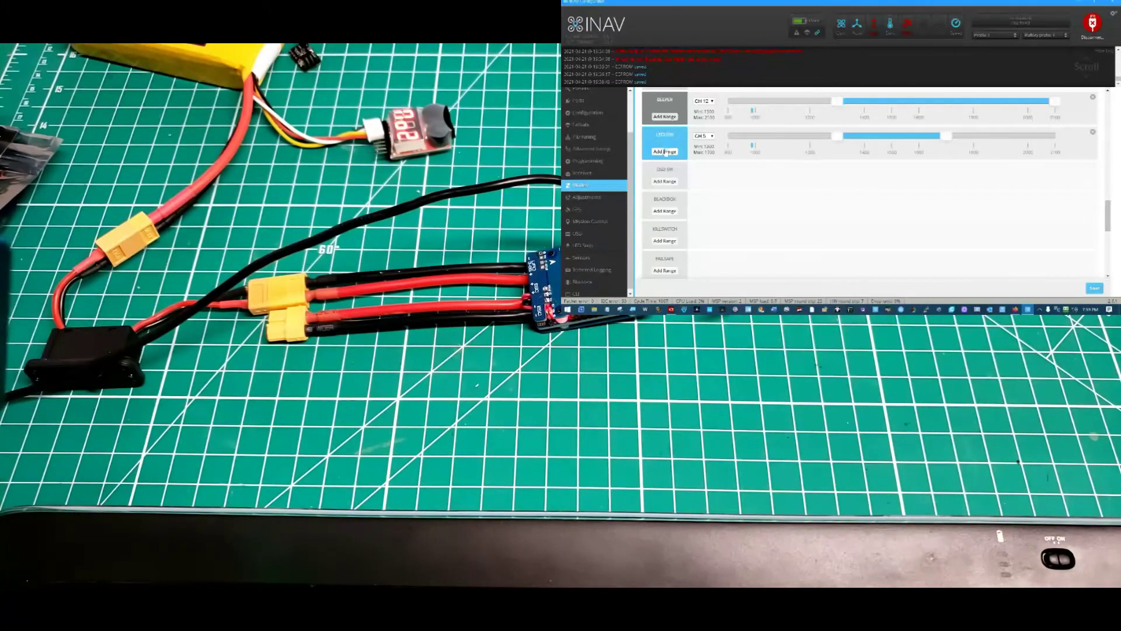
{"action": "left_click", "coordinate": [712, 136]}
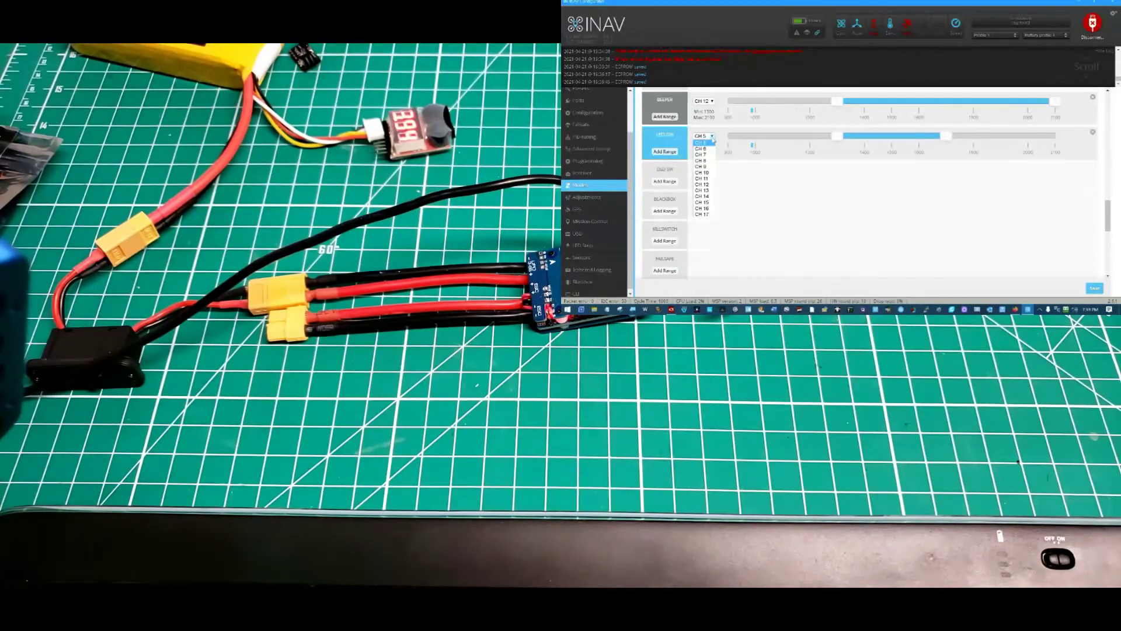
{"action": "left_click", "coordinate": [705, 179]}
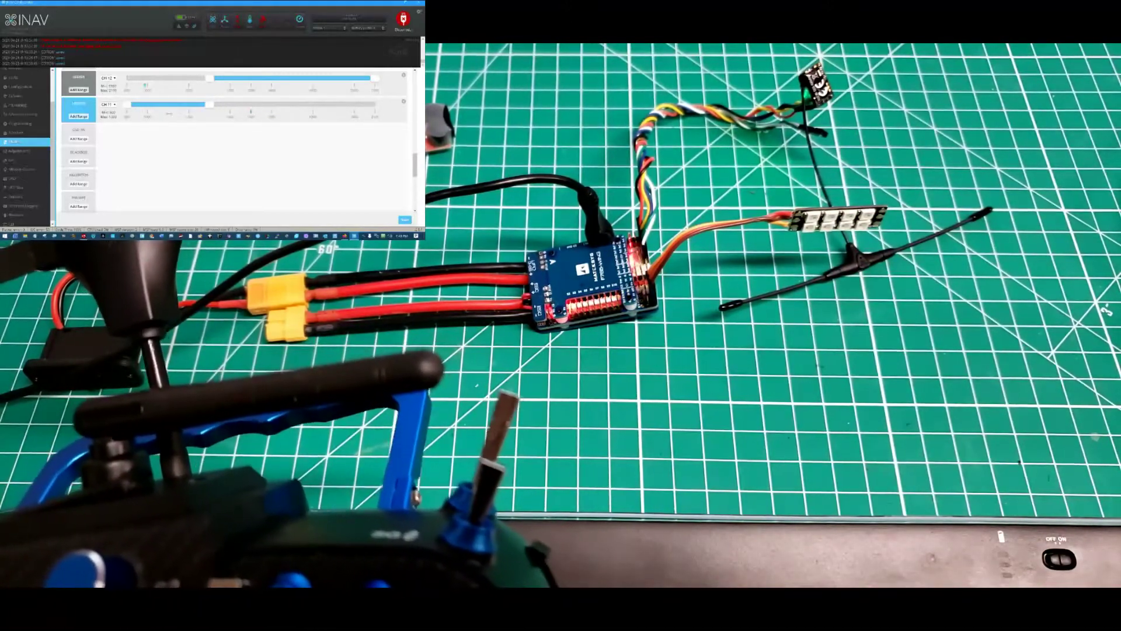
Save LEDLOW's new CH 11 range of roughly 900–1300 to the flight controller
{"action": "left_click", "coordinate": [405, 221]}
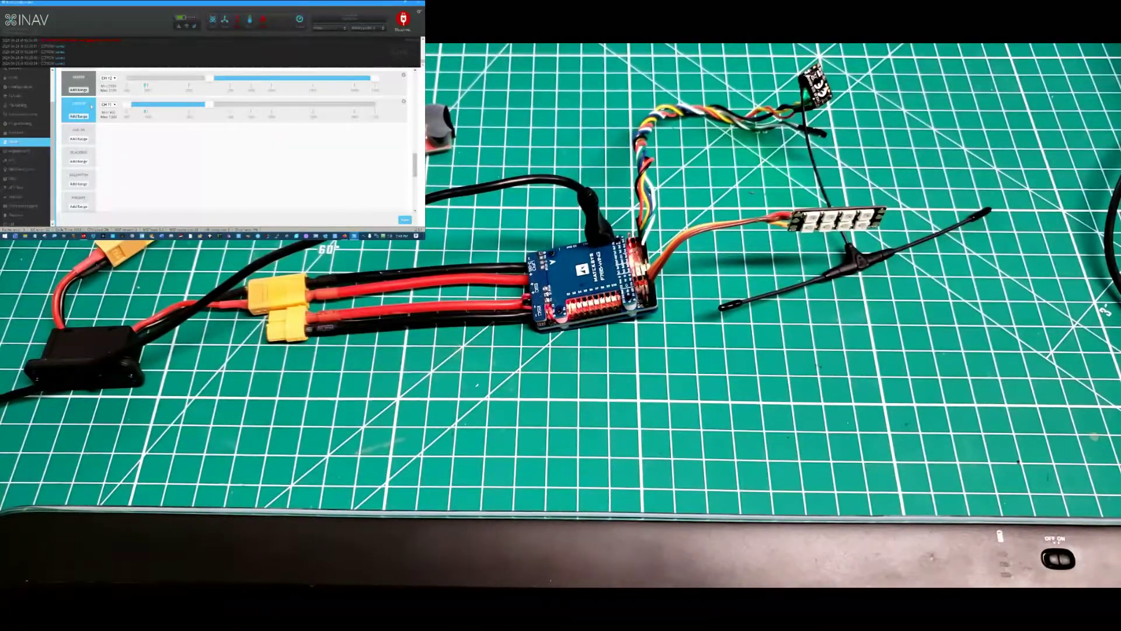
Go back to the LED Strip page showing the eight-LED layout grid
{"action": "left_click", "coordinate": [23, 187]}
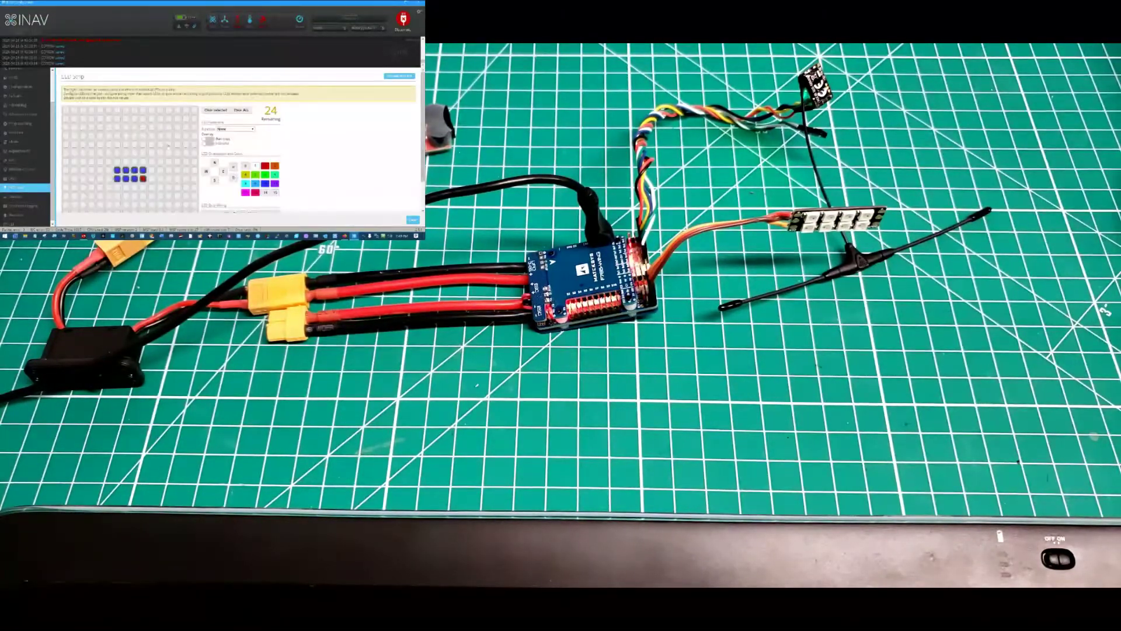